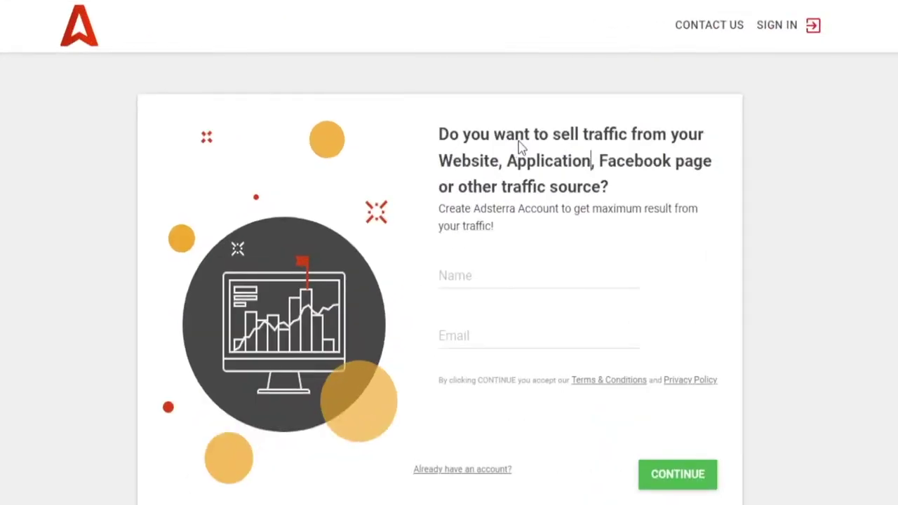
Step: Emphasize the heading phrases about selling traffic, Application, Facebook page and other traffic source
left_click_drag(520, 144, 677, 146)
left_click_drag(517, 162, 528, 169)
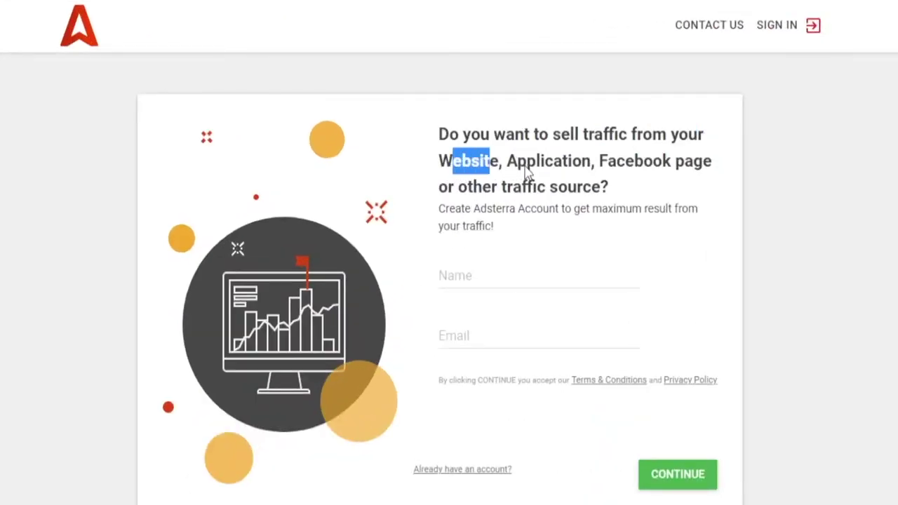
left_click_drag(615, 169, 724, 173)
left_click_drag(454, 200, 601, 201)
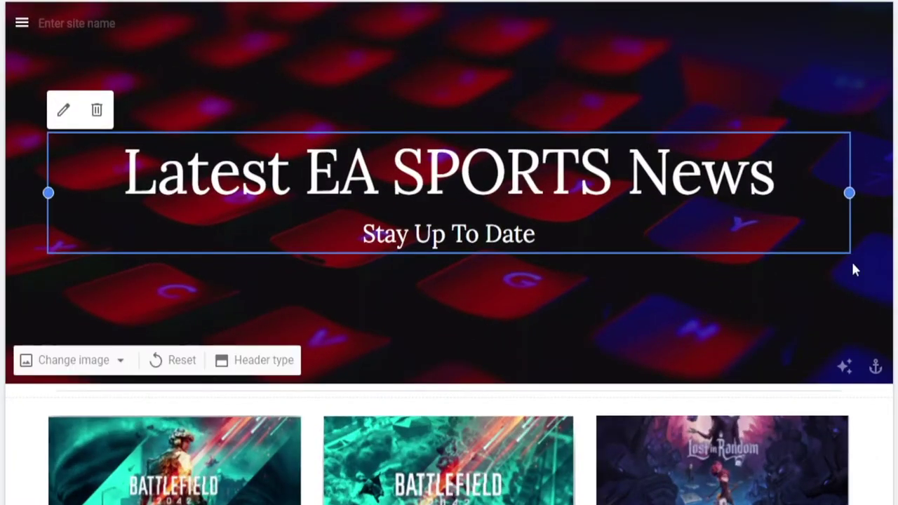
Step: Select the word SPORTS in the Latest EA SPORTS News title, then select the header section
left_click(389, 163)
double_click(390, 163)
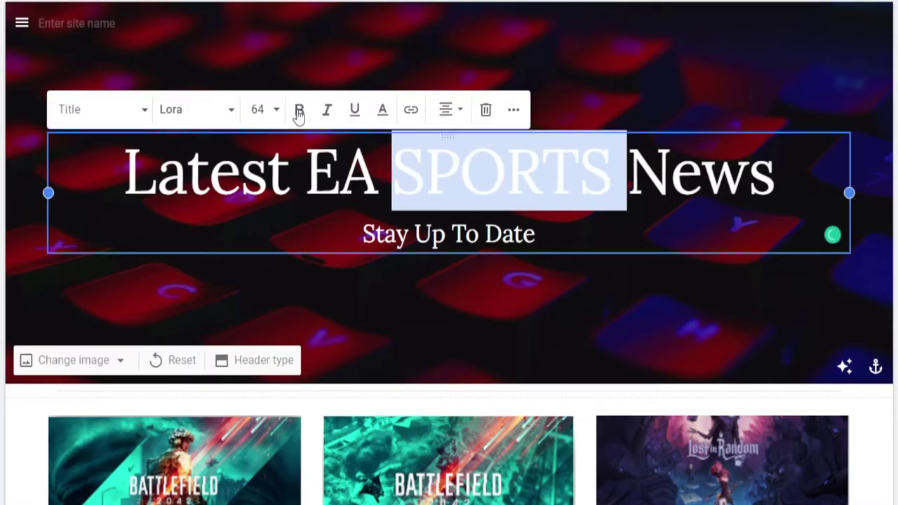
left_click(603, 313)
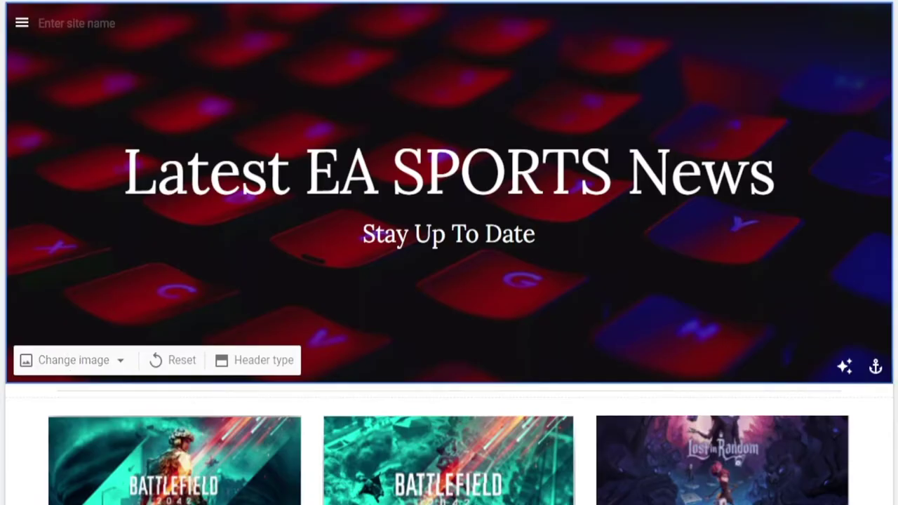
Step: Open and then close the site's navigation menu
scroll(449, 280, "down", 3)
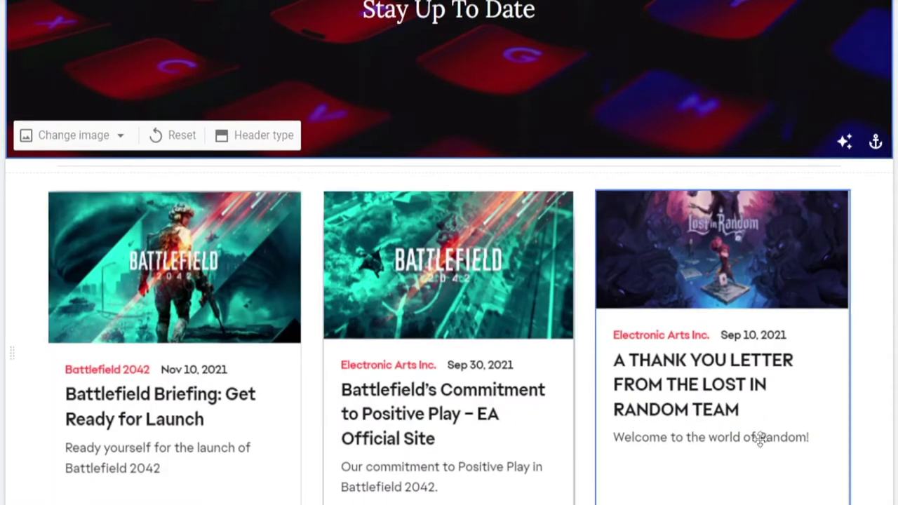
scroll(449, 281, "up", 3)
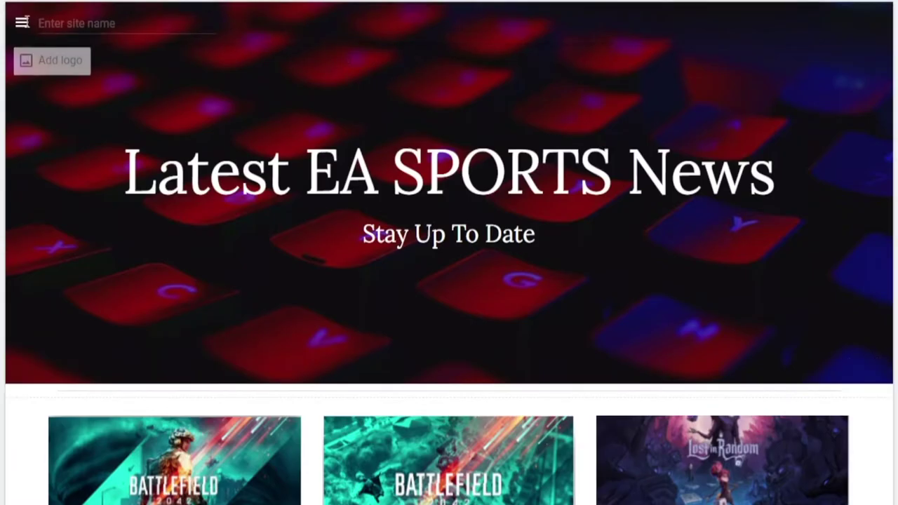
left_click(16, 21)
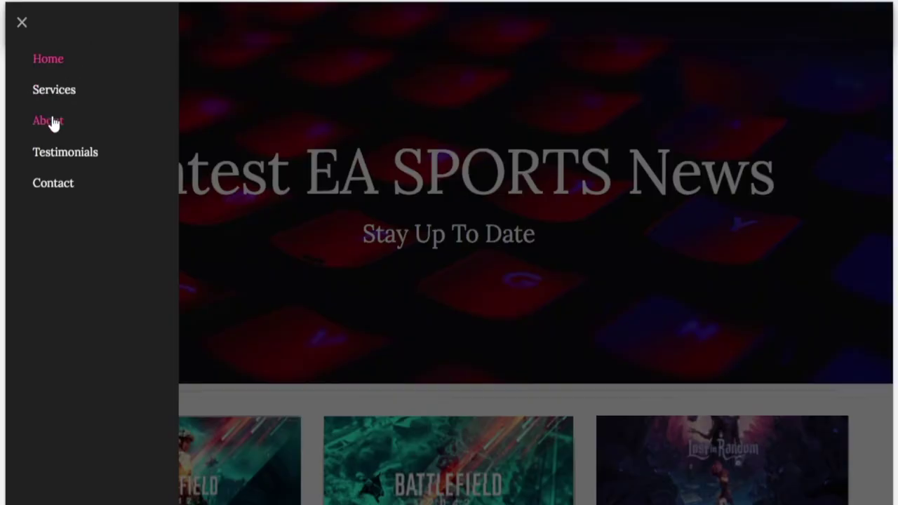
left_click(59, 166)
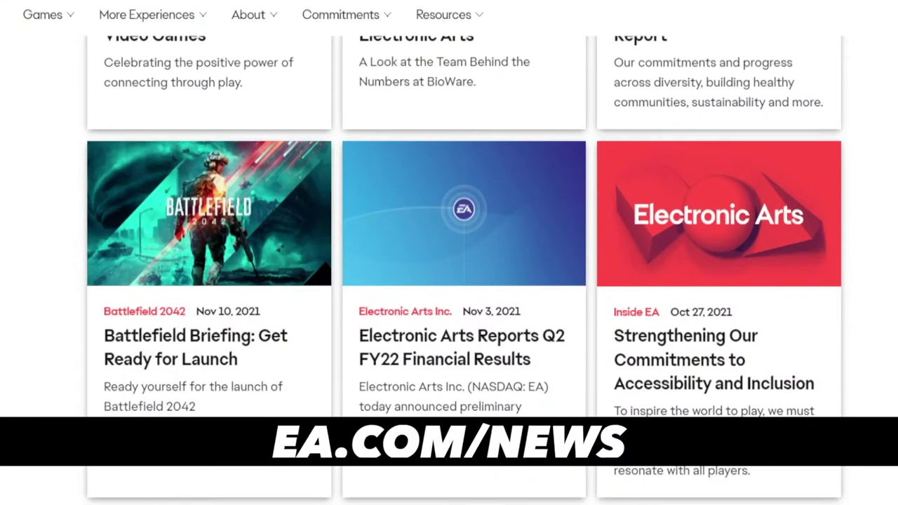
Step: Check the link attached to the Battlefield Briefing card image
scroll(448, 267, "up", 2)
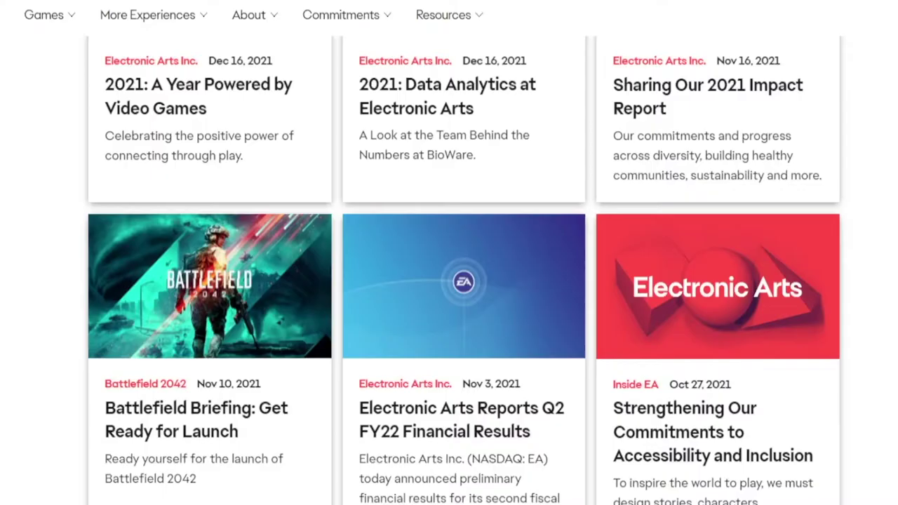
scroll(449, 267, "down", 7)
scroll(449, 267, "down", 2)
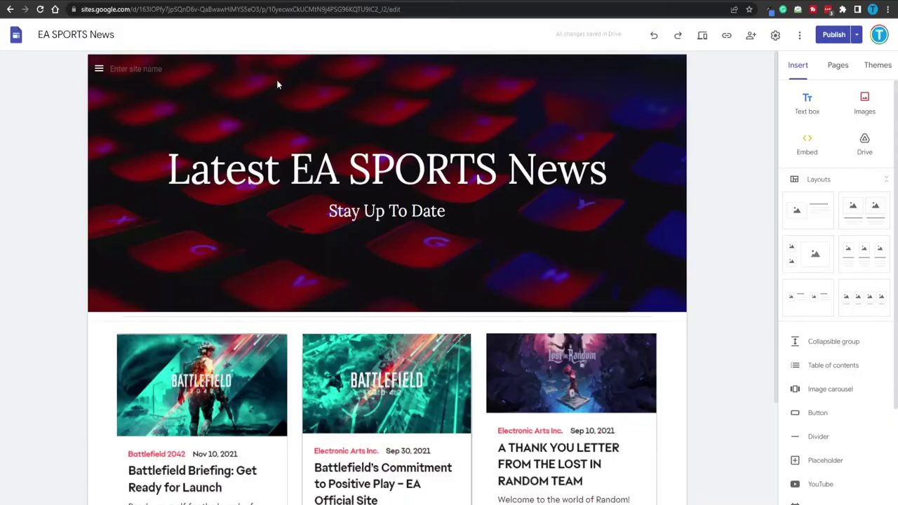
scroll(754, 119, "down", 1)
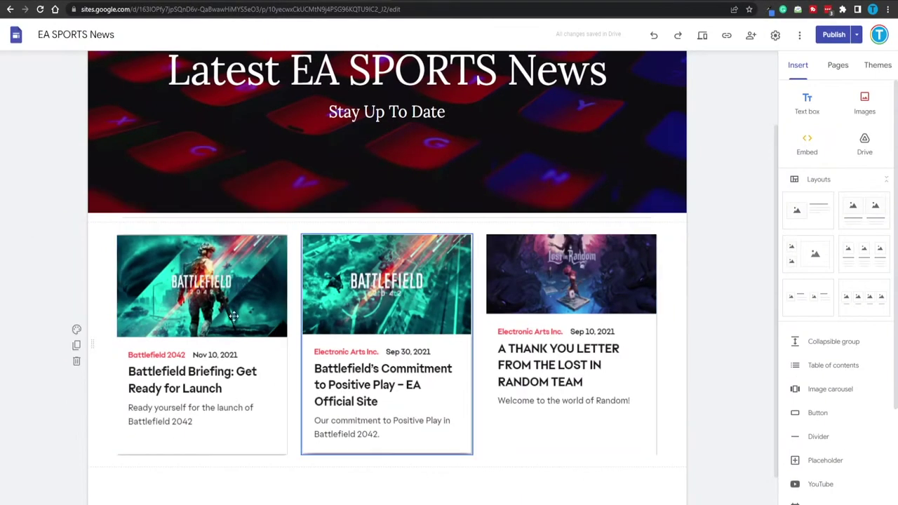
left_click(165, 298)
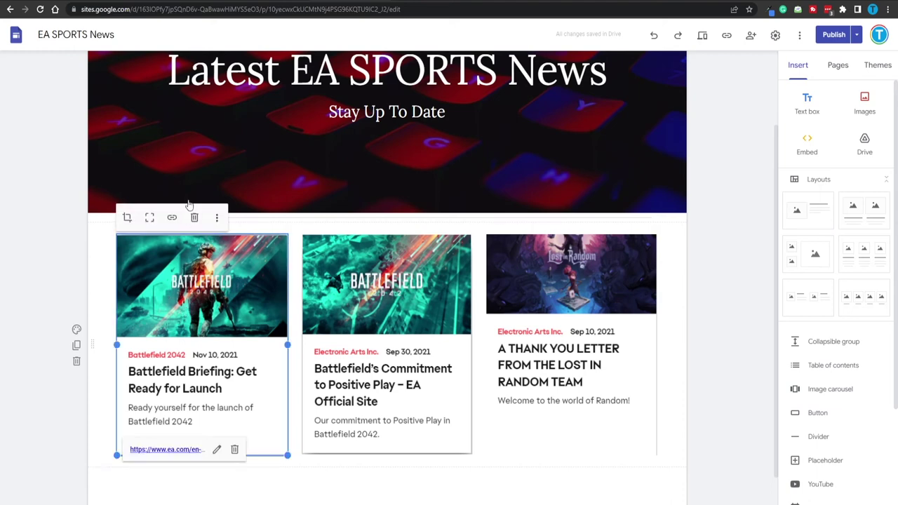
left_click(173, 218)
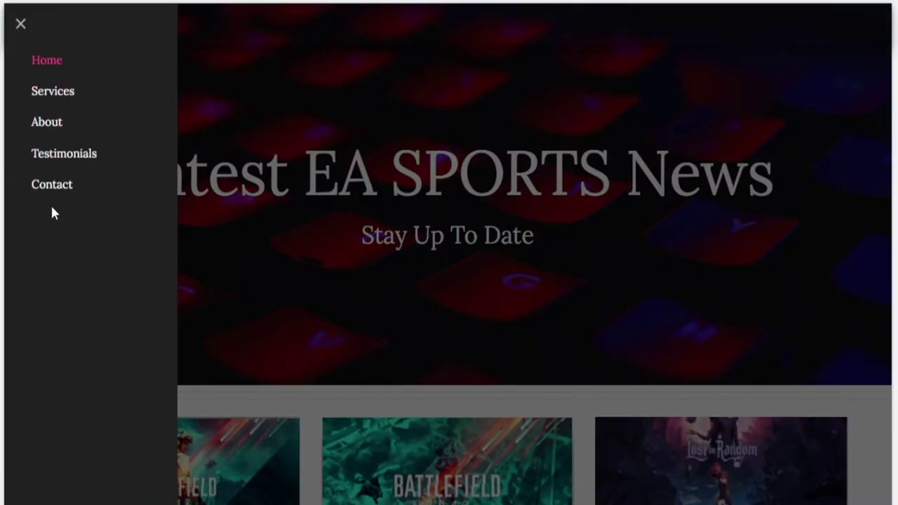
Step: Close the navigation menu and list the site's pages: Home, Services, About, Testimonials, Contact
left_click(530, 182)
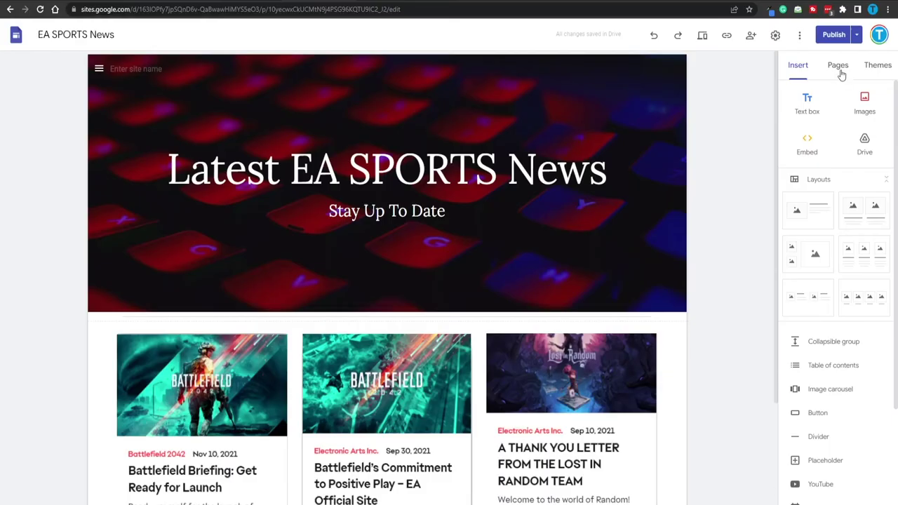
left_click(839, 68)
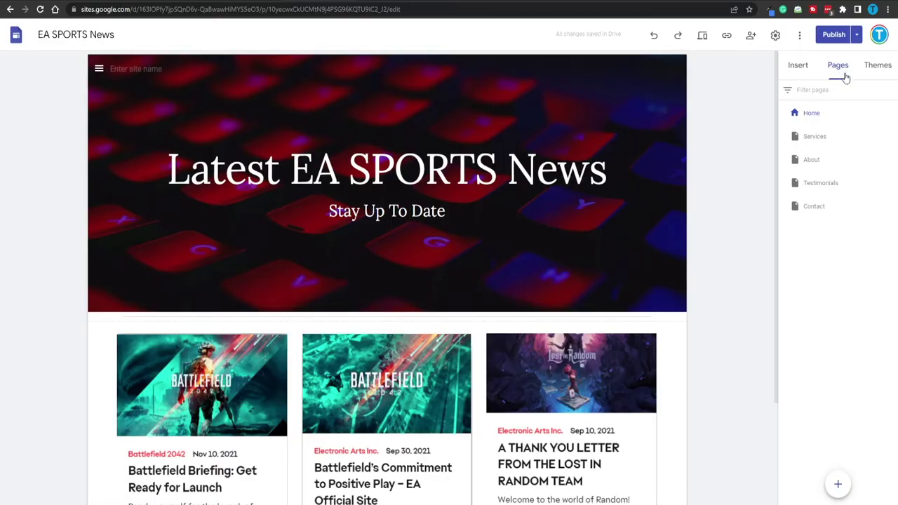
left_click(892, 136)
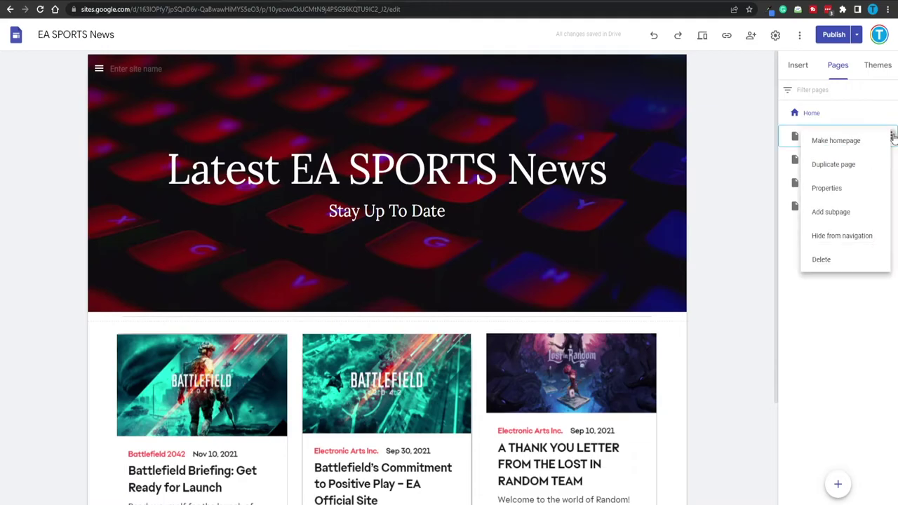
left_click(866, 190)
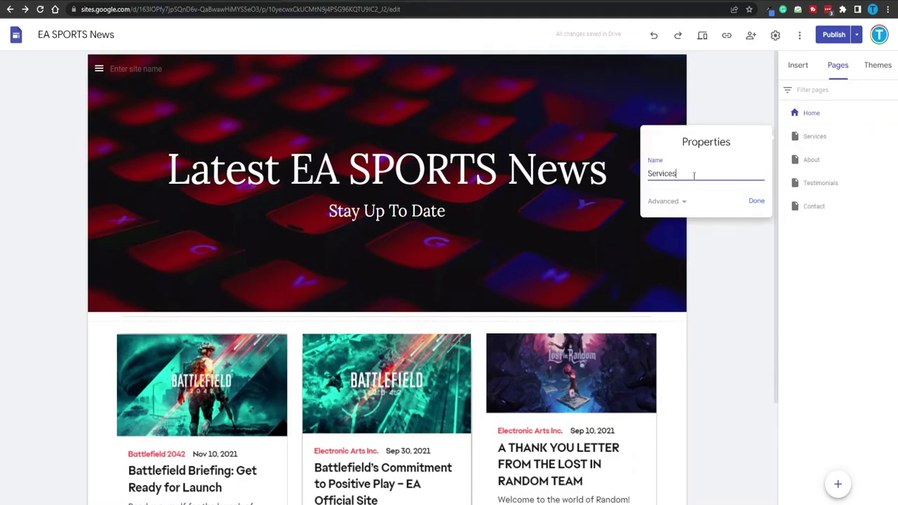
left_click(666, 201)
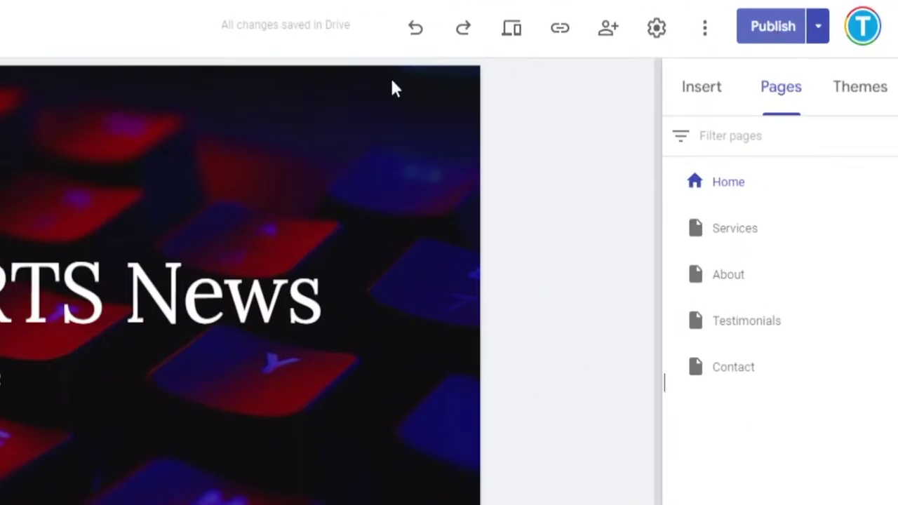
left_click(818, 26)
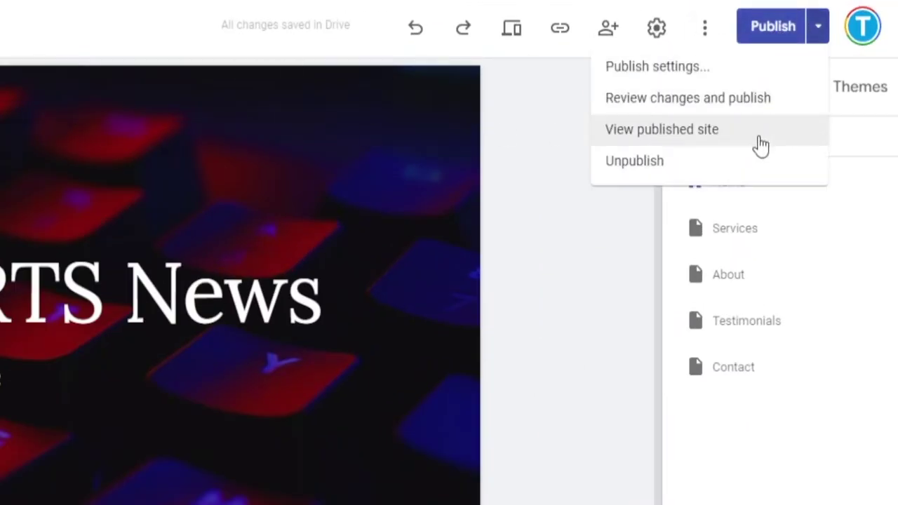
left_click(677, 135)
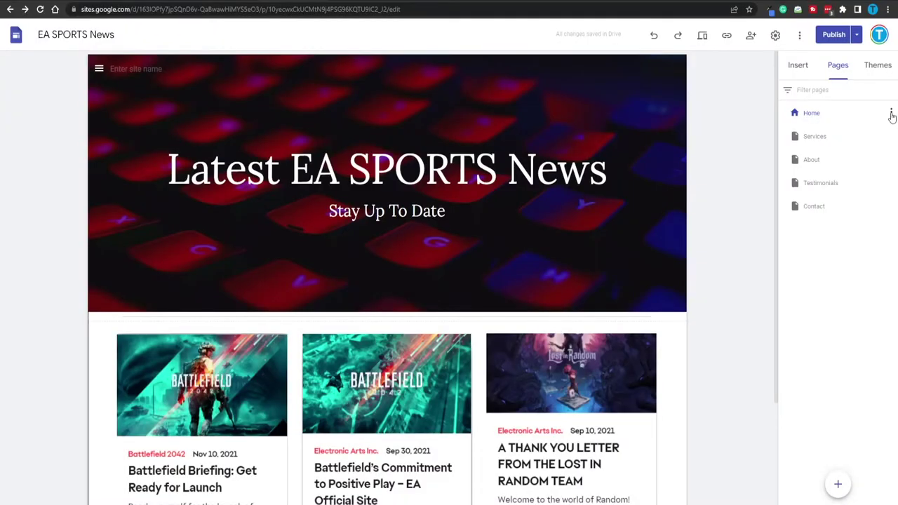
Step: Rename the Home page to EA SPORTS News and Services to RockStar Games News
left_click(826, 141)
type("EA SPORTS News")
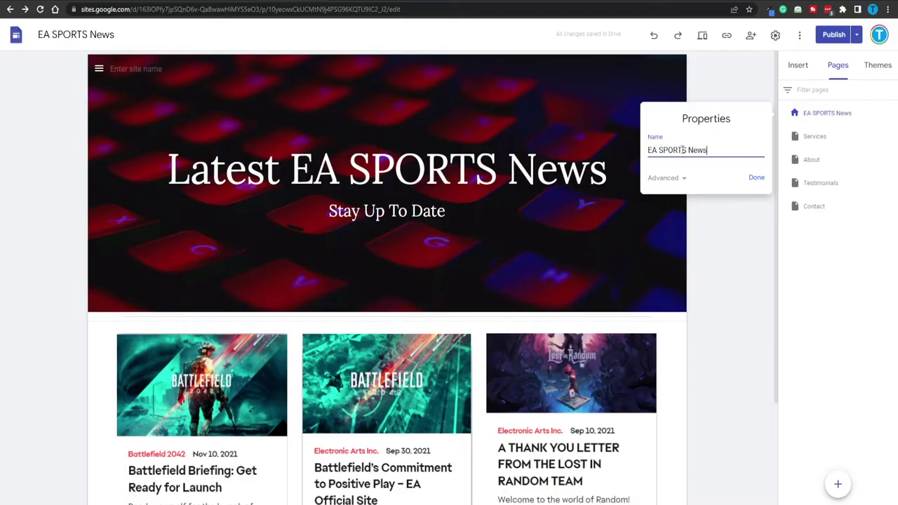
left_click(877, 136)
left_click(827, 187)
type("Names News")
left_click(890, 159)
Step: Delete the About, Testimonials and Contact pages
left_click(842, 283)
left_click(890, 160)
left_click(841, 282)
left_click(889, 160)
left_click(842, 282)
left_click(99, 68)
Step: On the RockStar Games News page, search header images for 'rockstar'
left_click(116, 114)
left_click(131, 294)
left_click(142, 349)
left_click(305, 146)
type("rockstar")
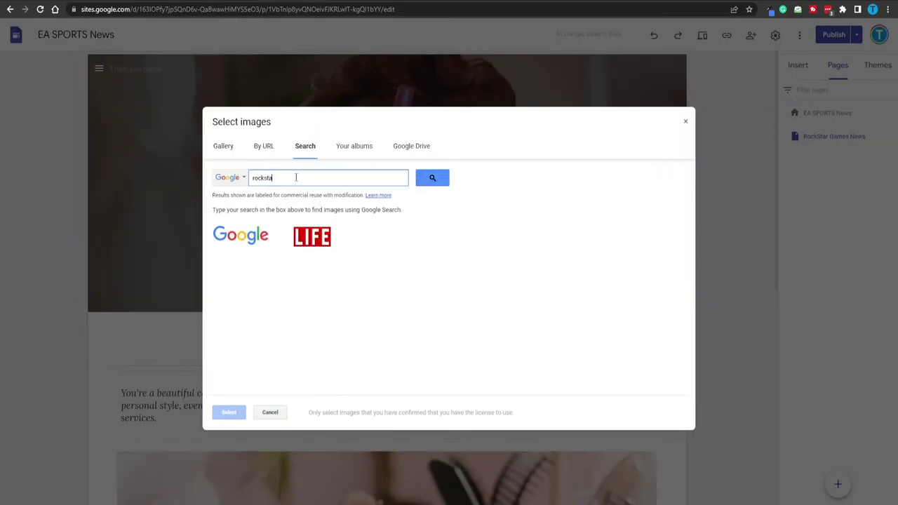
key("Return")
left_click(243, 256)
Step: Search header images for 'gaming' and use the game controller picture as the header
left_click(228, 412)
left_click(131, 295)
left_click(142, 349)
type("cl")
key("Return")
triple_click(327, 178)
type("gaming")
key("Return")
left_click(639, 295)
left_click(229, 412)
Step: Retitle the header 'RockStar Games News' in Comfortaa Bold
double_click(385, 183)
type("RockStar Games News")
left_click(242, 121)
left_click(309, 121)
mouse_move(350, 249)
left_click(437, 321)
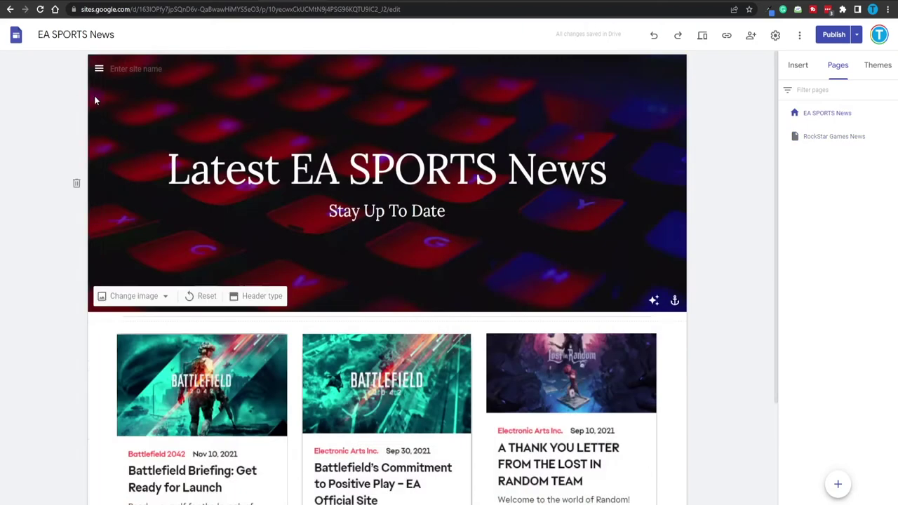
Step: Change the title font to Lora, widen its box to one line, and add a line below
left_click(99, 68)
left_click(124, 116)
triple_click(385, 162)
left_click(309, 121)
left_click(299, 174)
left_click_drag(564, 182, 627, 182)
left_click(595, 182)
key("Return")
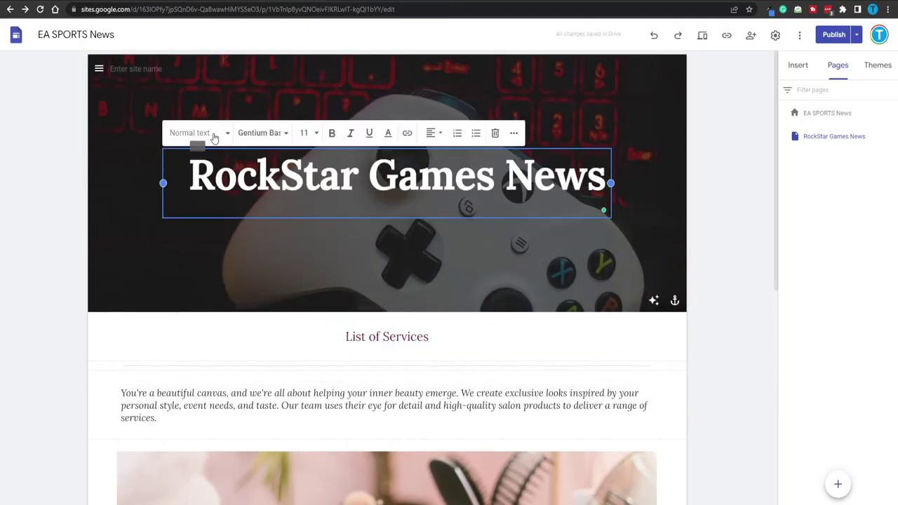
Step: Delete the List of Services, leftover image and Hair Styling sections
triple_click(348, 209)
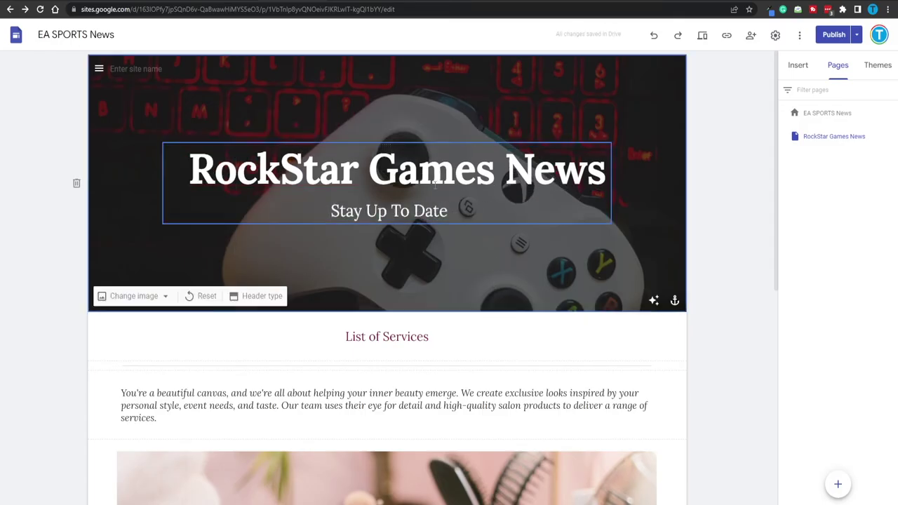
left_click(385, 330)
key("Delete")
scroll(465, 346, "down", 2)
key("Delete")
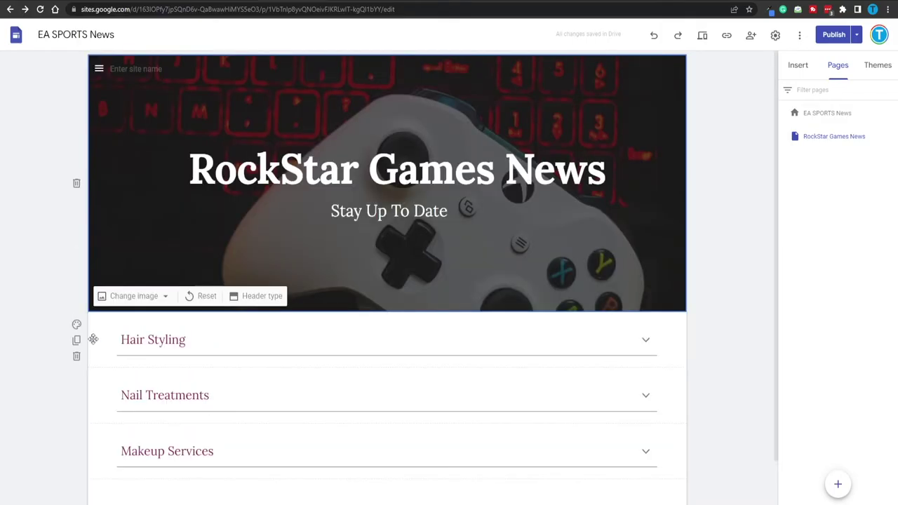
left_click(76, 355)
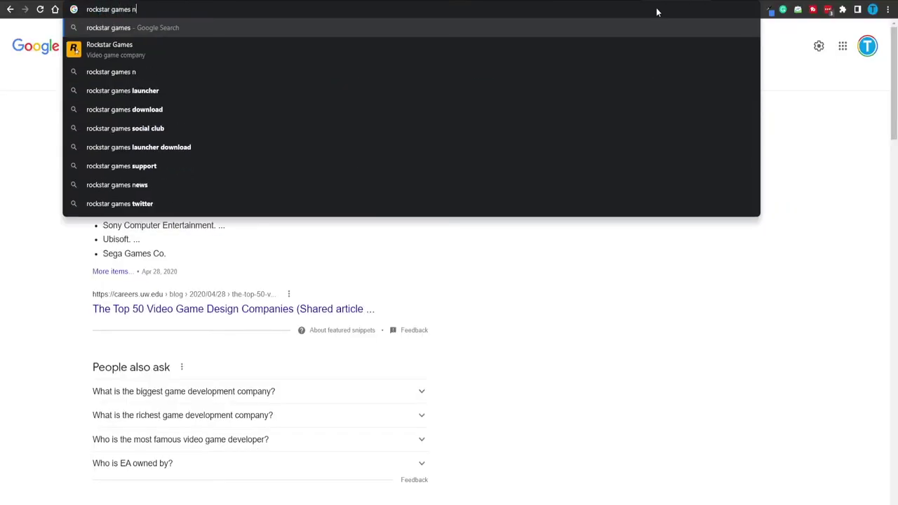
Step: Search 'rockstar games news', open the Rockstar newswire, and snip the Hao's news card
type("ews")
key("Return")
left_click(150, 136)
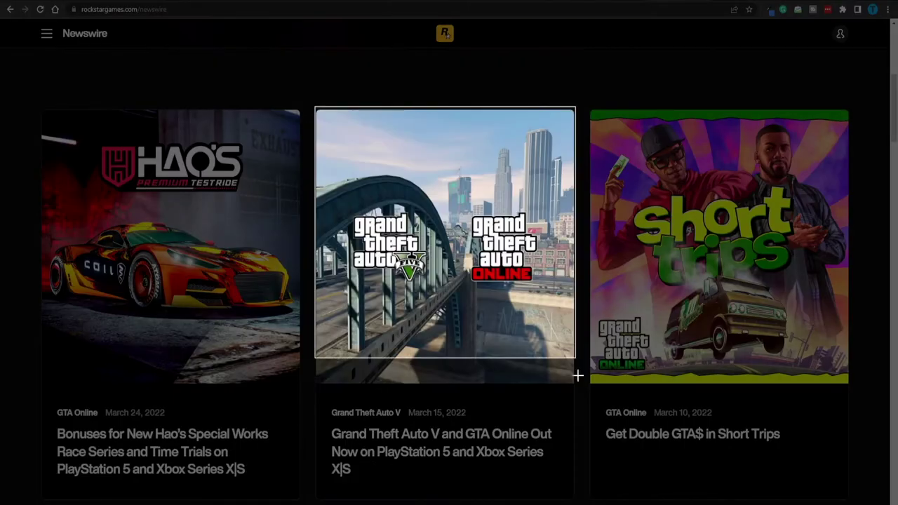
left_click_drag(578, 376, 575, 491)
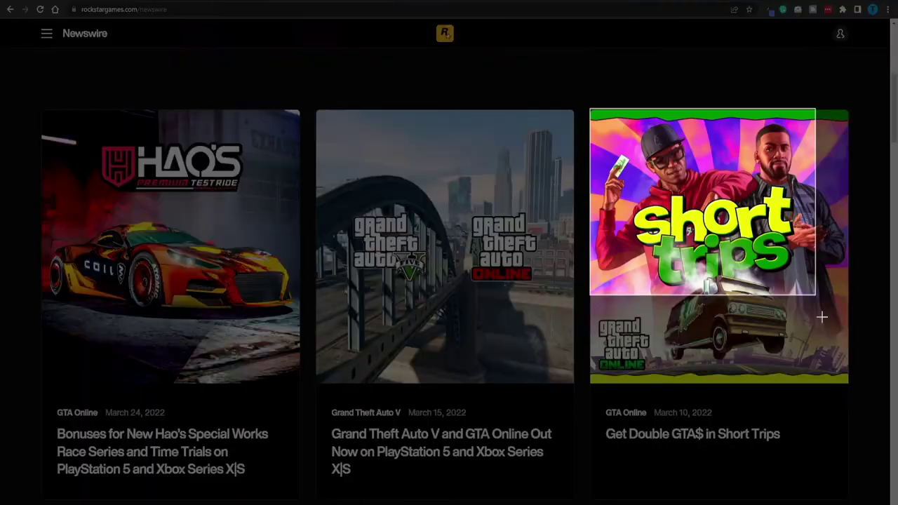
Step: Snip the Short Trips card and copy the Hao's article link from the newswire
left_click_drag(855, 270, 856, 499)
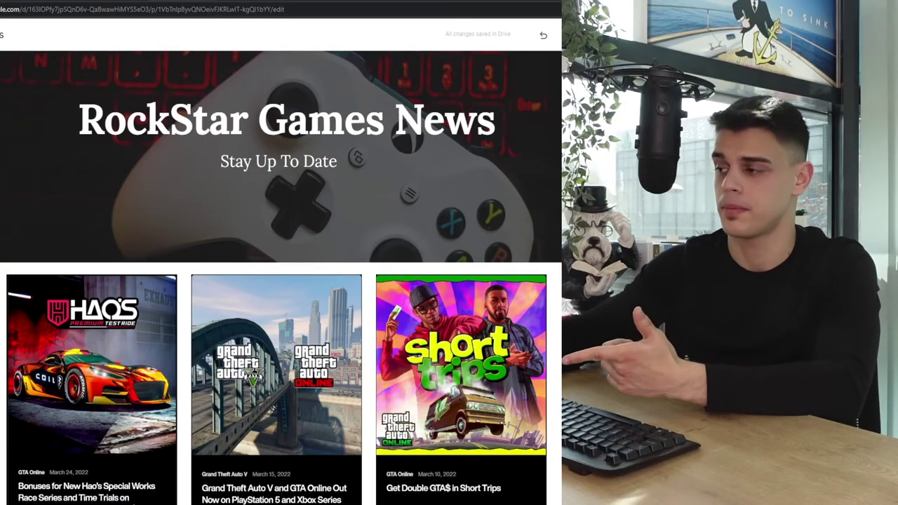
scroll(32, 288, "down", 2)
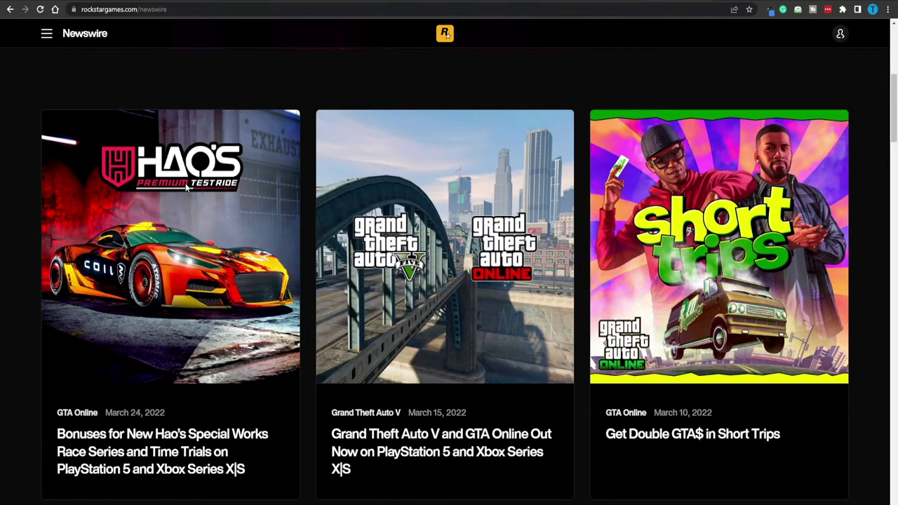
right_click(187, 186)
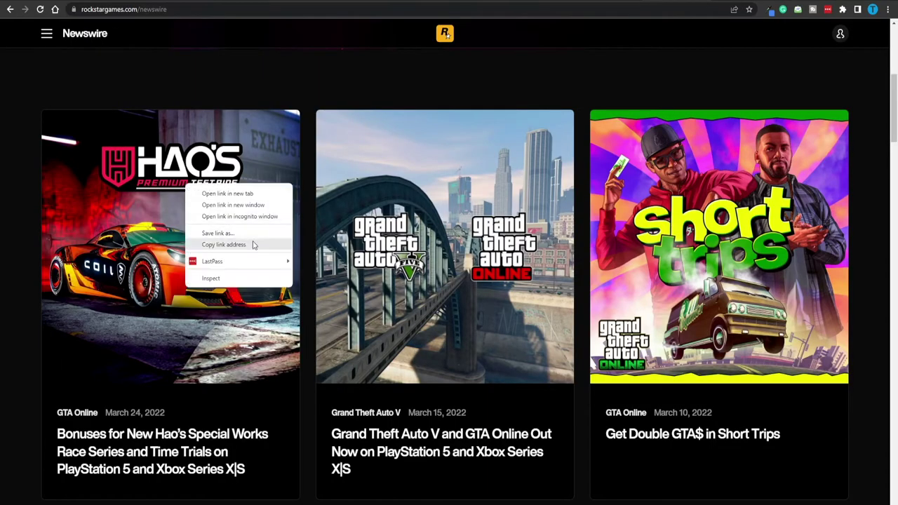
left_click(235, 247)
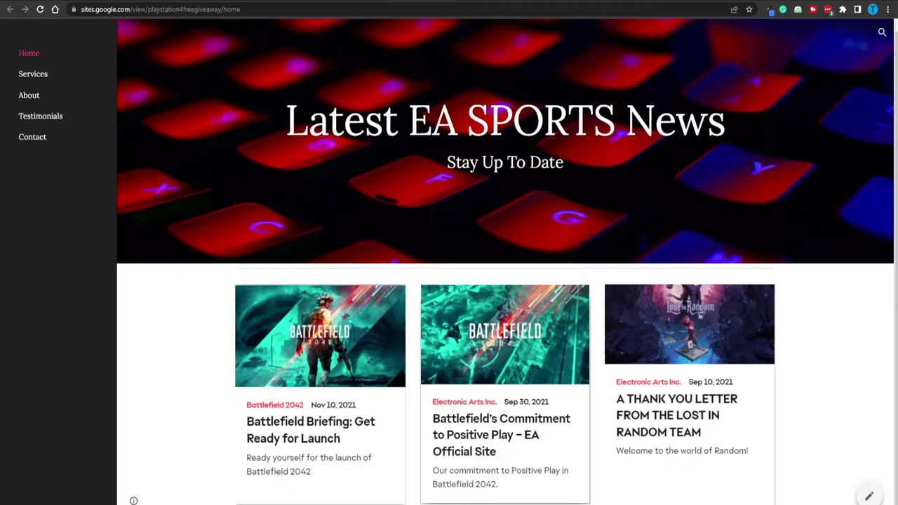
Step: Link the Hao's card image to its rockstargames.com newswire article
key("ctrl+l")
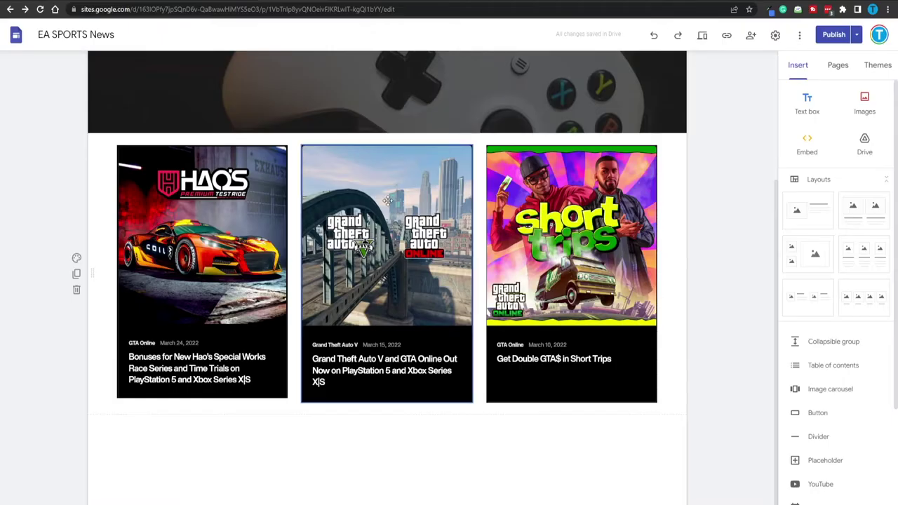
left_click(223, 247)
left_click(180, 131)
key("ctrl+v")
left_click(274, 130)
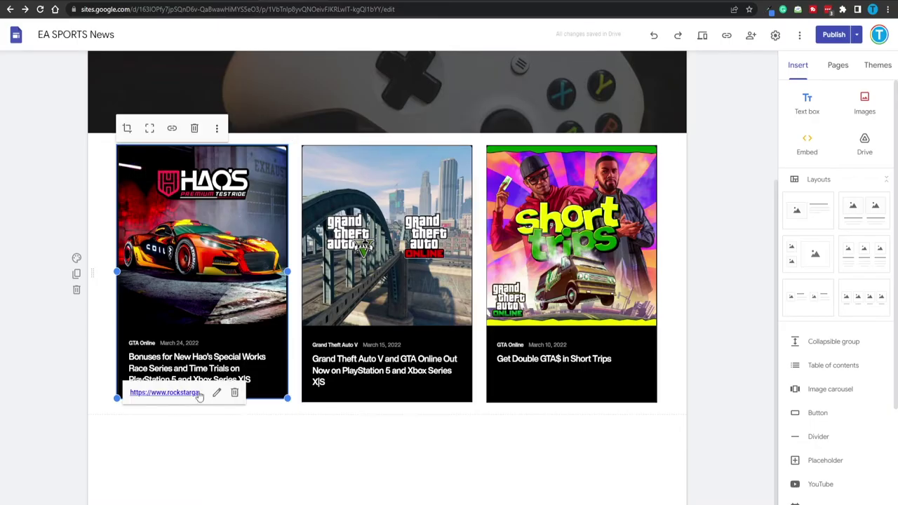
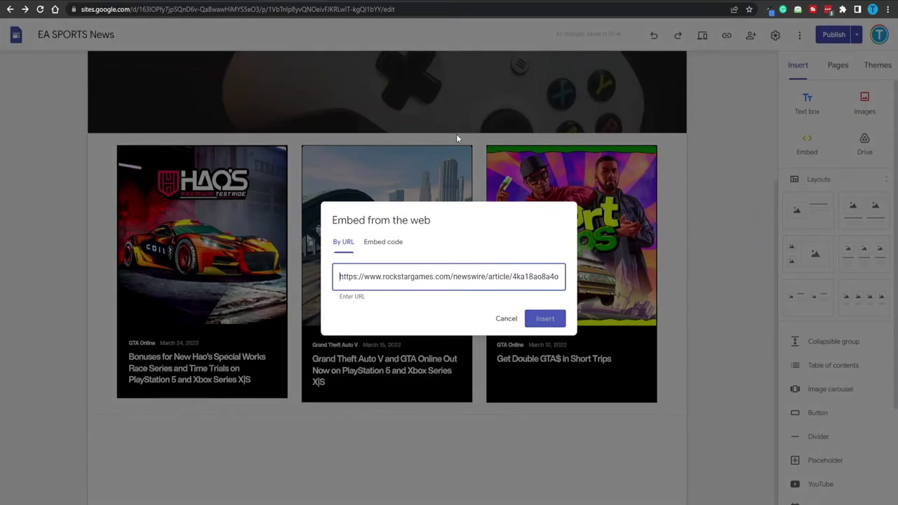
Step: Insert the embedded Rockstar Newswire article and copy the Short Trips article link
left_click(554, 322)
right_click(710, 290)
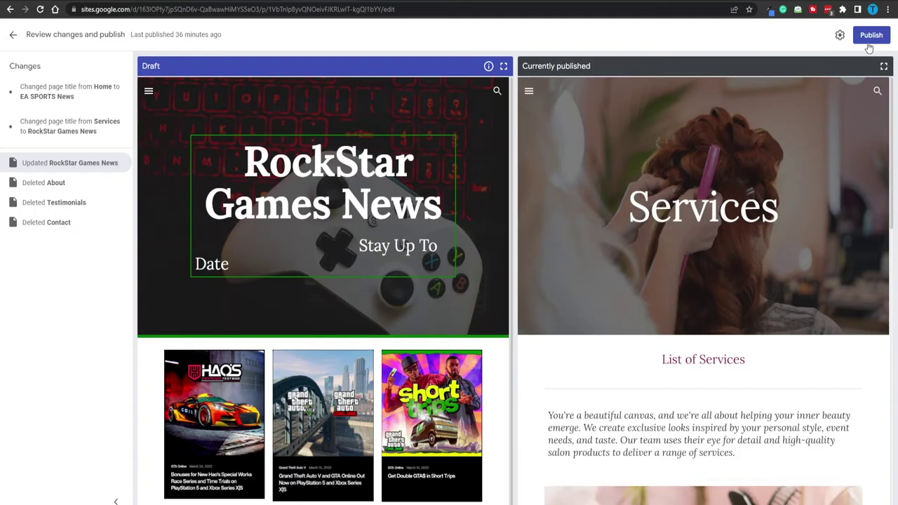
Step: Publish the pending changes, view the live site, and scroll through its RockStar Games News page
left_click(871, 34)
left_click(856, 34)
left_click(824, 87)
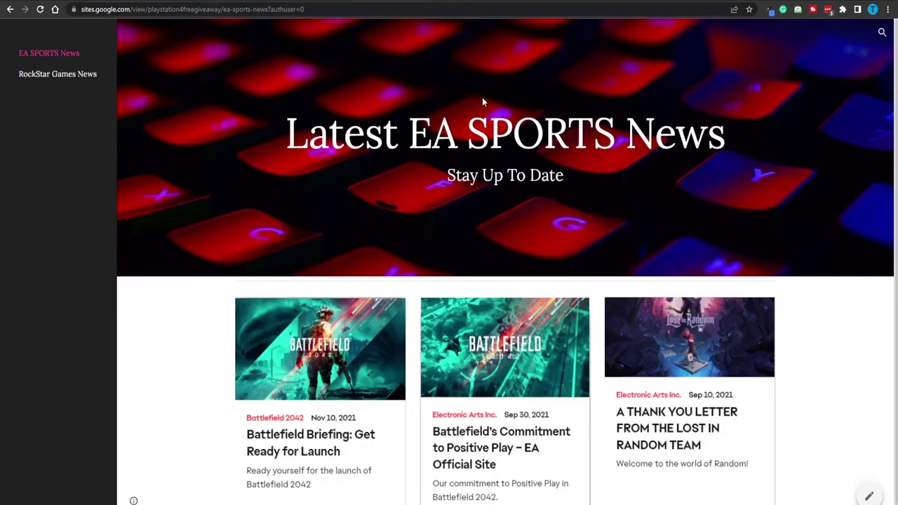
left_click(40, 75)
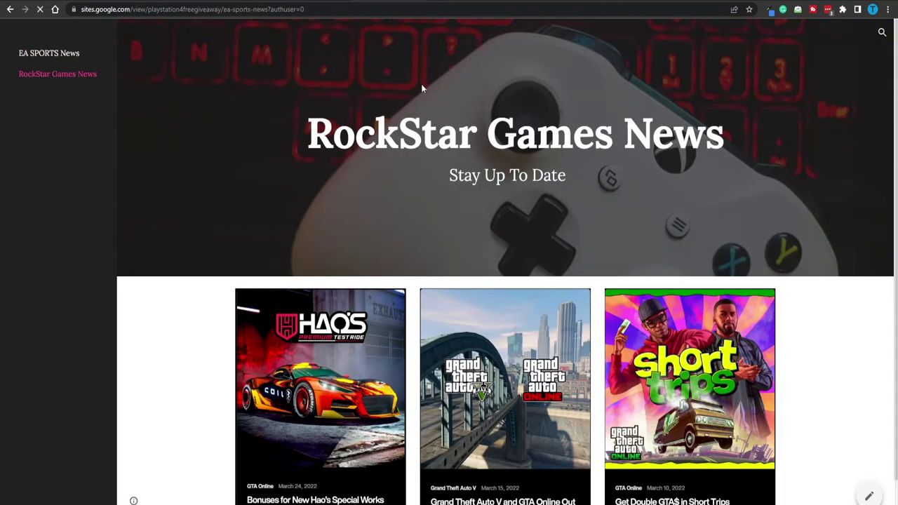
scroll(313, 373, "down", 1)
scroll(655, 134, "down", 1)
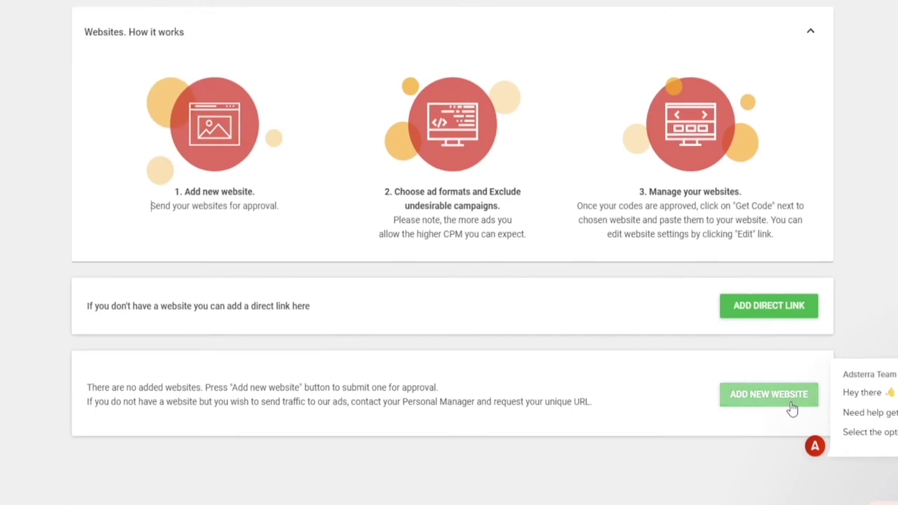
Step: Add a new website in Adsterra and set its website category to Other
left_click(791, 404)
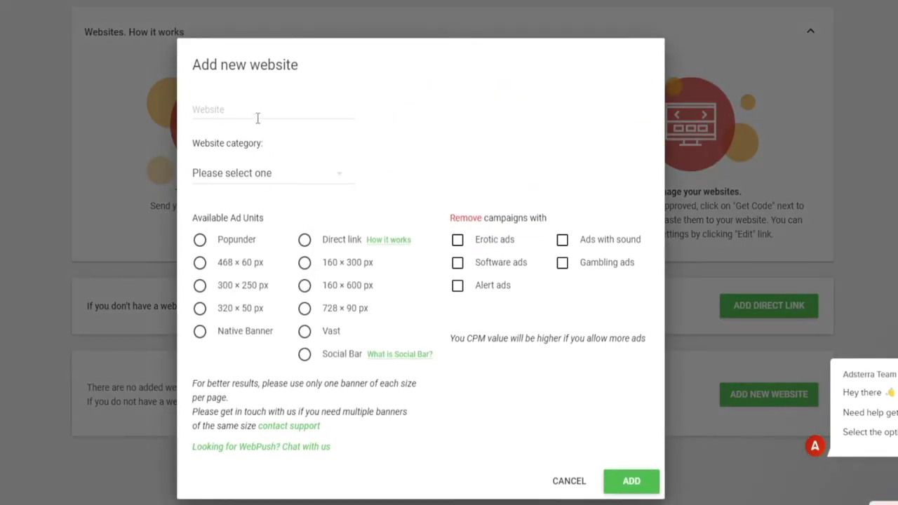
left_click(325, 175)
left_click_drag(346, 204, 348, 261)
left_click(474, 227)
left_click_drag(454, 223, 512, 222)
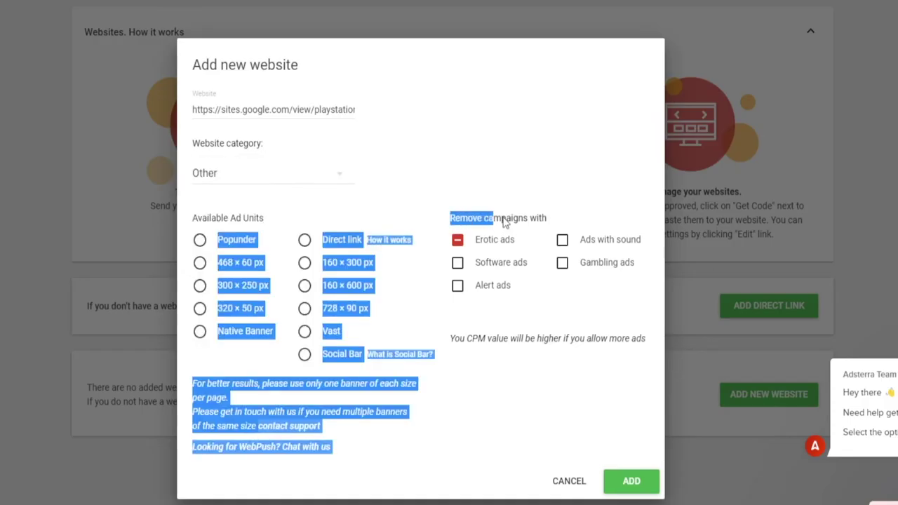
left_click(561, 196)
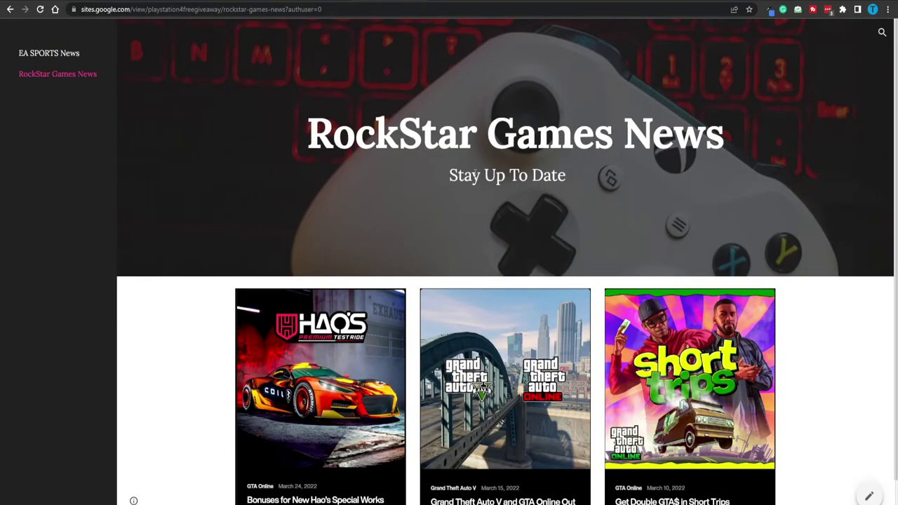
left_click(428, 1)
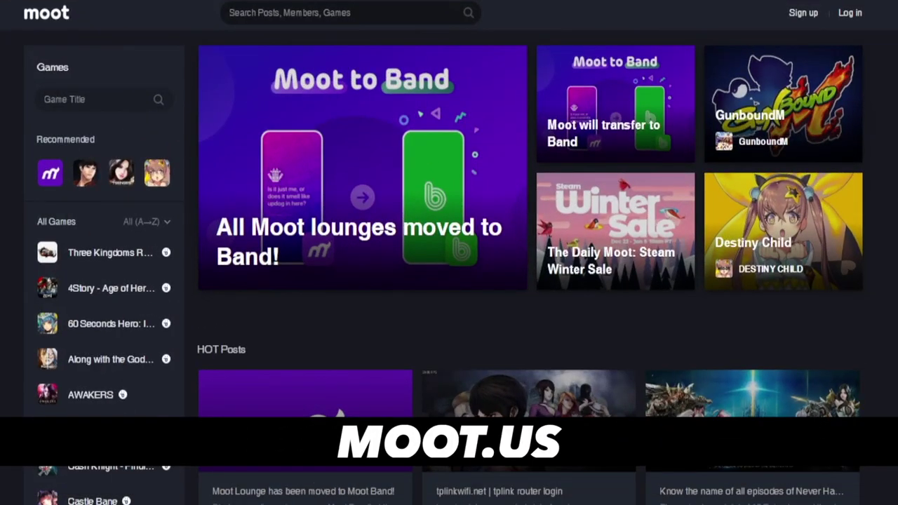
scroll(449, 266, "down", 2)
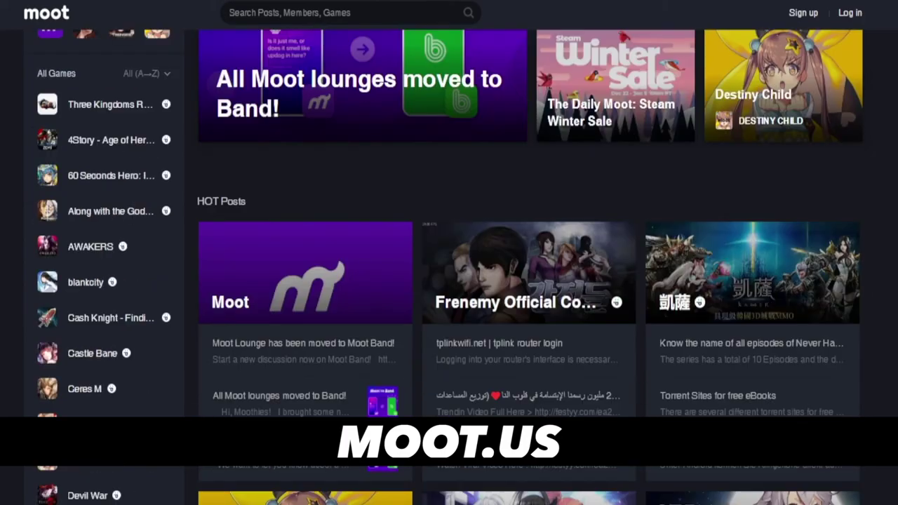
scroll(449, 267, "up", 2)
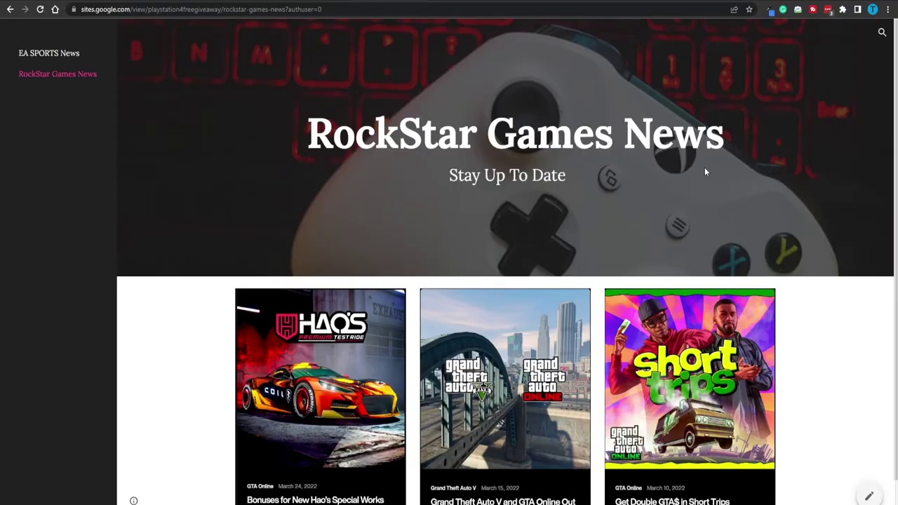
Step: Scroll down the published RockStar Games News page
scroll(604, 149, "down", 1)
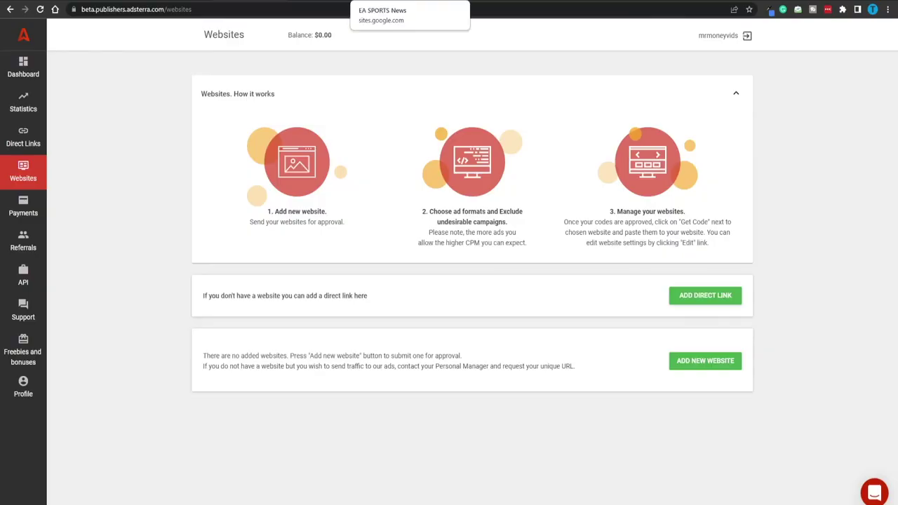
Step: Switch to the EA SPORTS News site's tab and scroll down its page
left_click(393, 3)
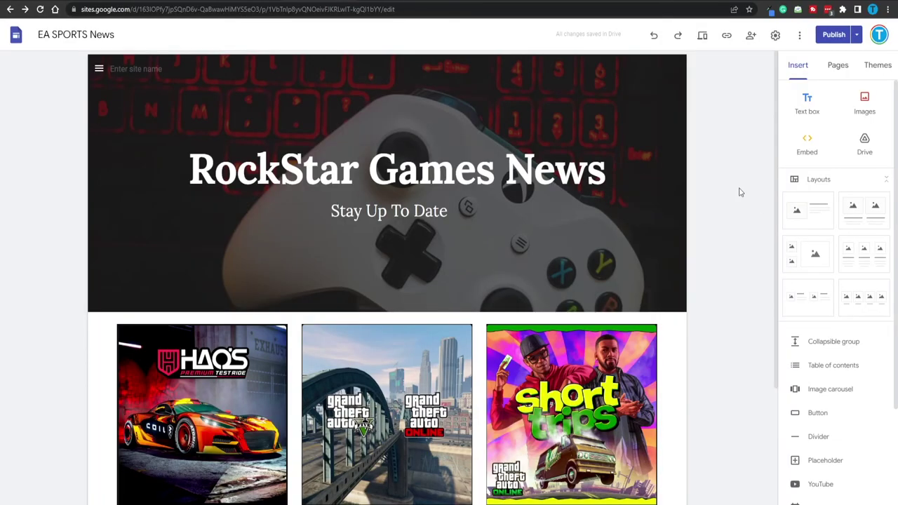
scroll(727, 168, "down", 3)
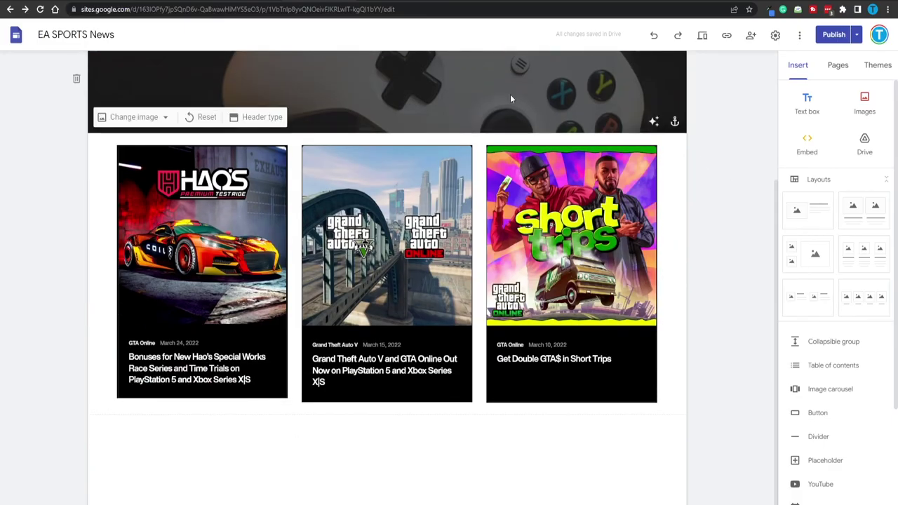